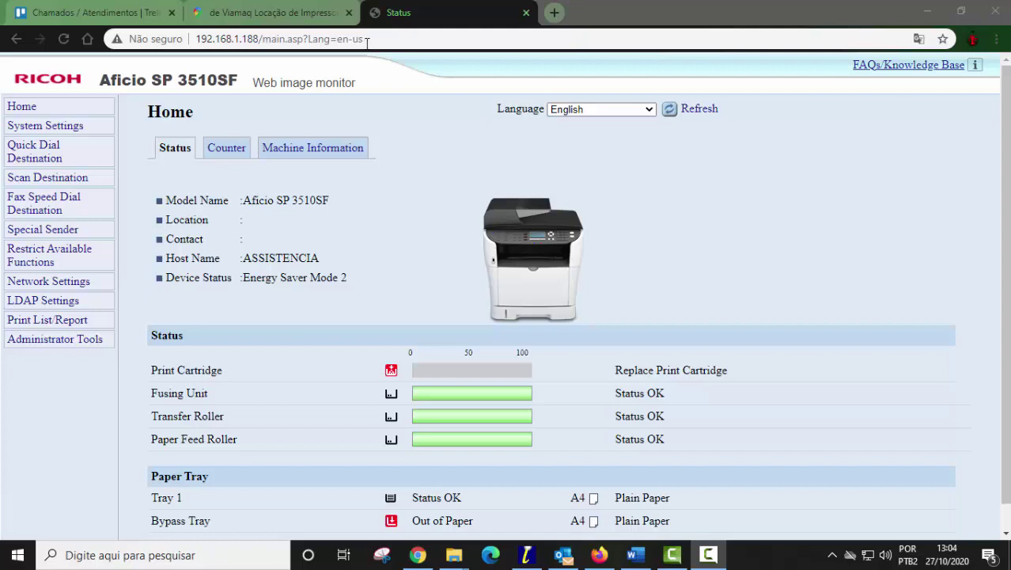
- Open the SMTP tab under the printer's Network Settings
{"action": "left_click_drag", "start_coordinate": [366, 43], "coordinate": [363, 42]}
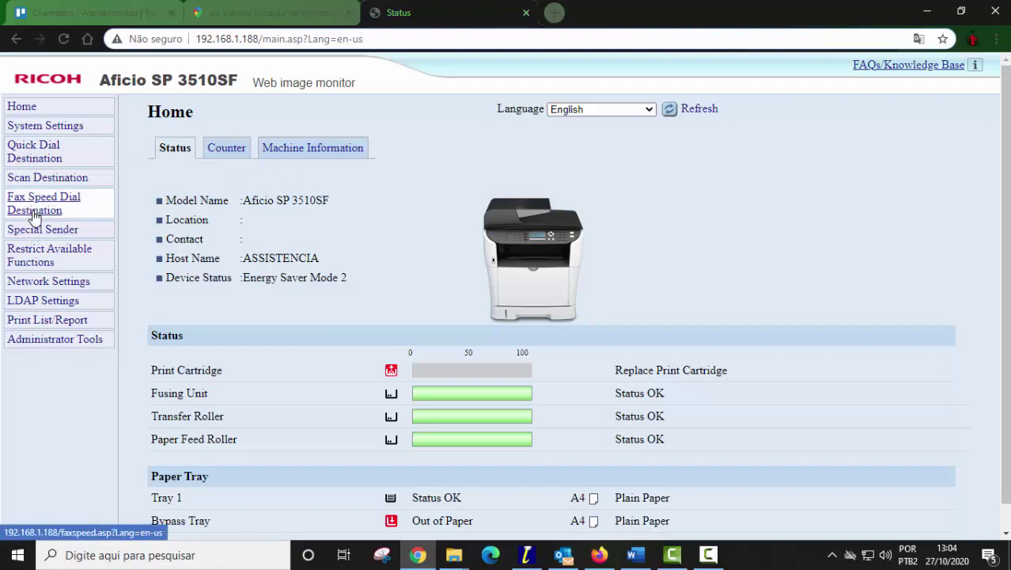
{"action": "left_click", "coordinate": [49, 283]}
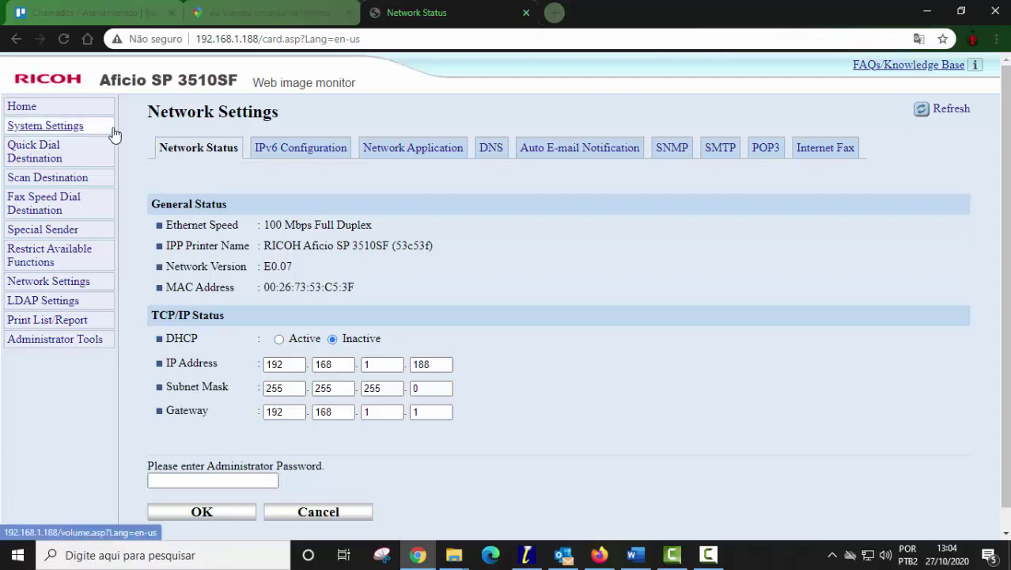
{"action": "left_click", "coordinate": [708, 151]}
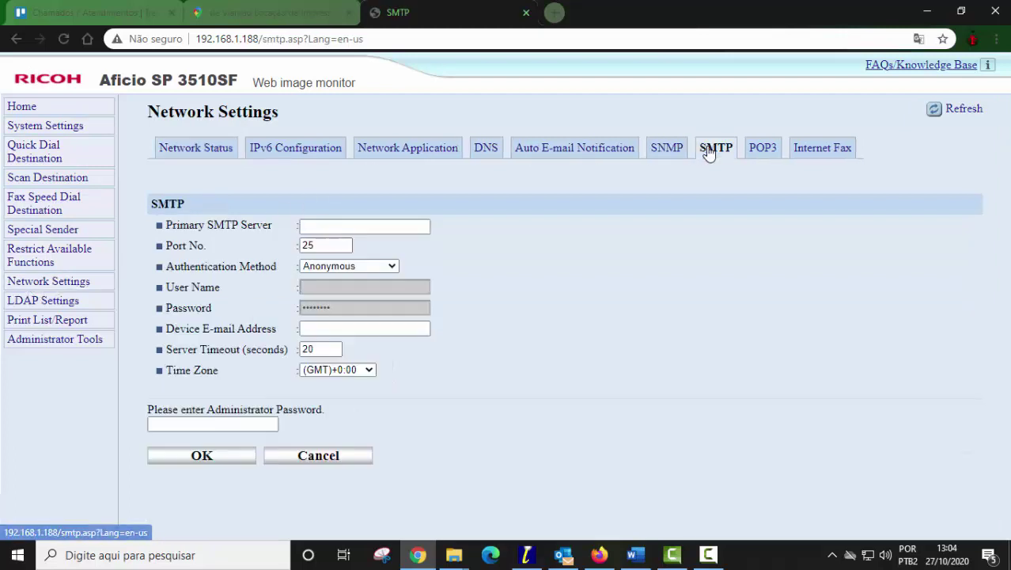
- Enter mail.viamaq.com.br as the Primary SMTP Server address
{"action": "left_click", "coordinate": [316, 228]}
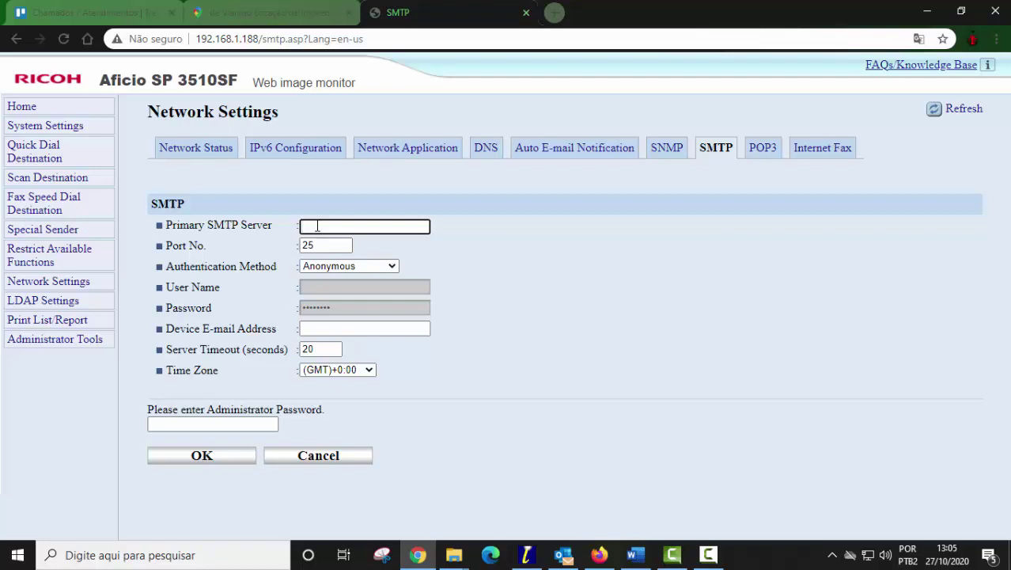
{"action": "type", "text": "ma"}
{"action": "key", "text": "BackSpace"}
{"action": "type", "text": "mail.viamaq.com.br"}
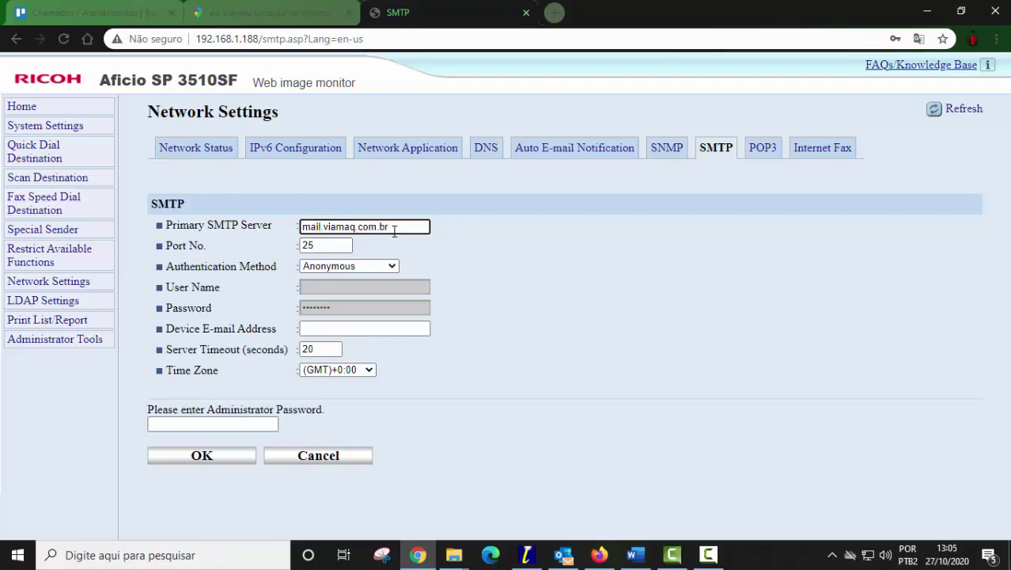
{"action": "left_click_drag", "start_coordinate": [392, 228], "coordinate": [294, 238]}
- Launch cmd from the Run prompt and ping mail.viamaq.com.br
{"action": "right_click", "coordinate": [8, 554]}
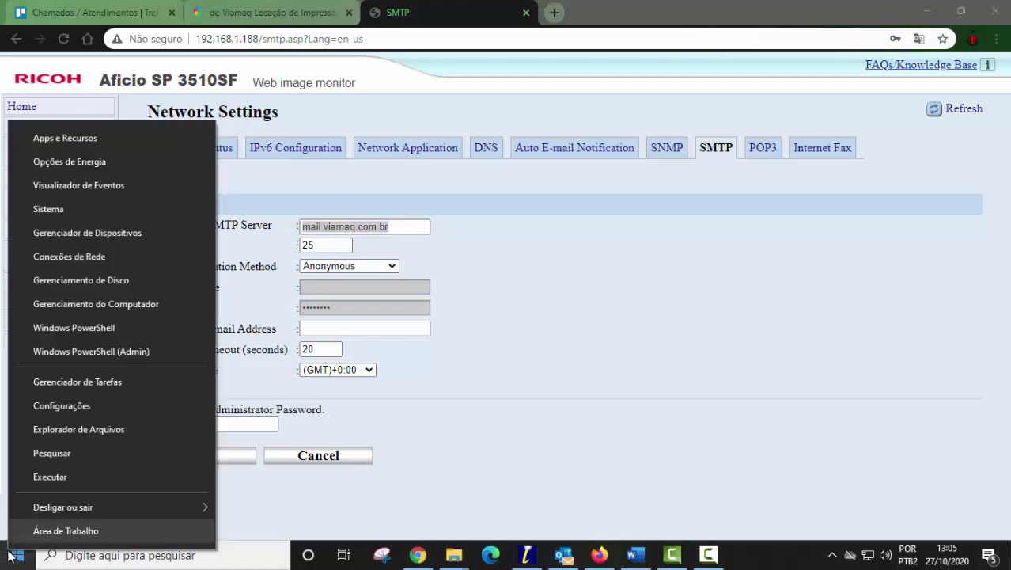
{"action": "left_click", "coordinate": [46, 477]}
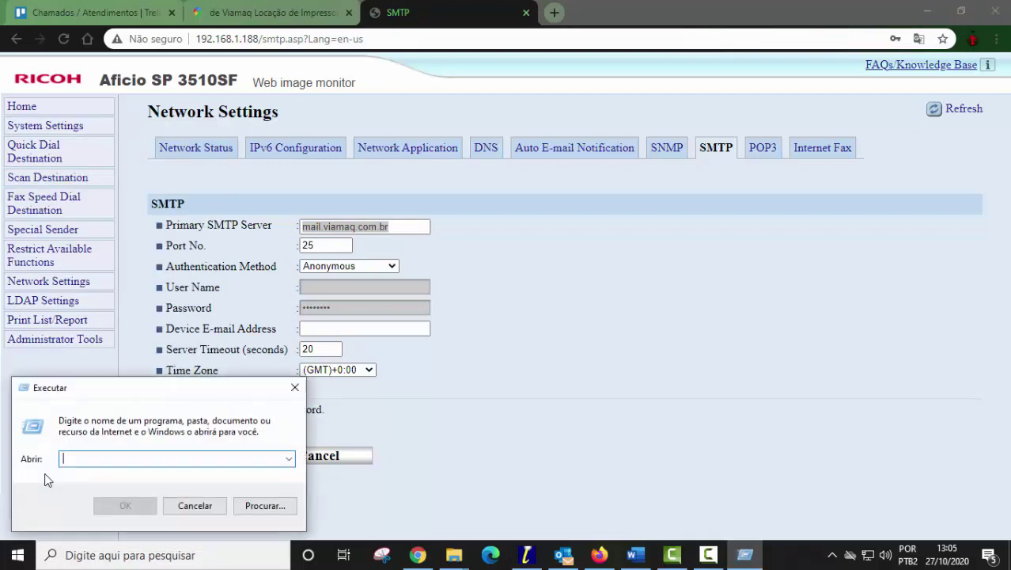
{"action": "key", "text": "Escape"}
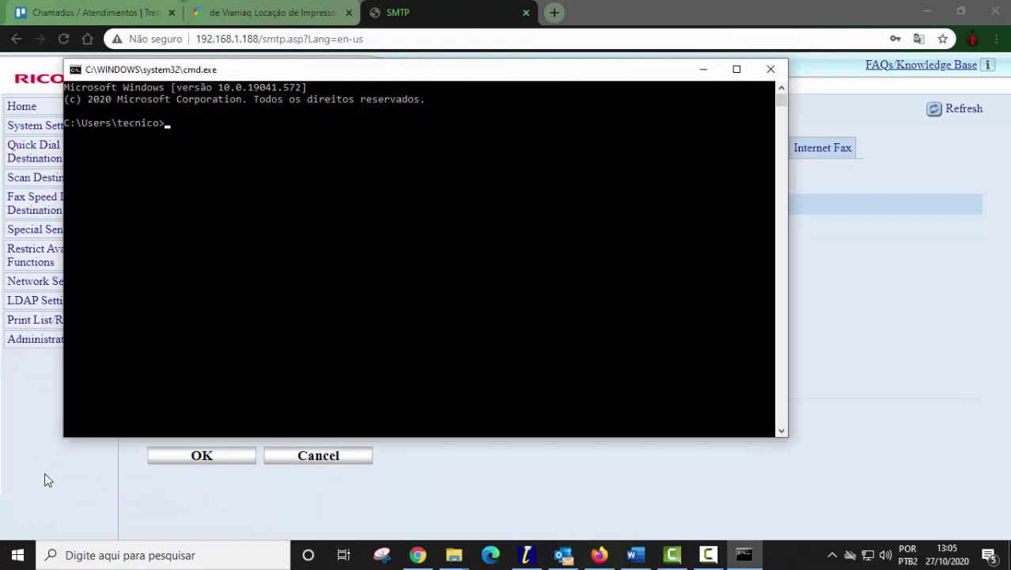
{"action": "type", "text": "ng mail.viamaq.com.br"}
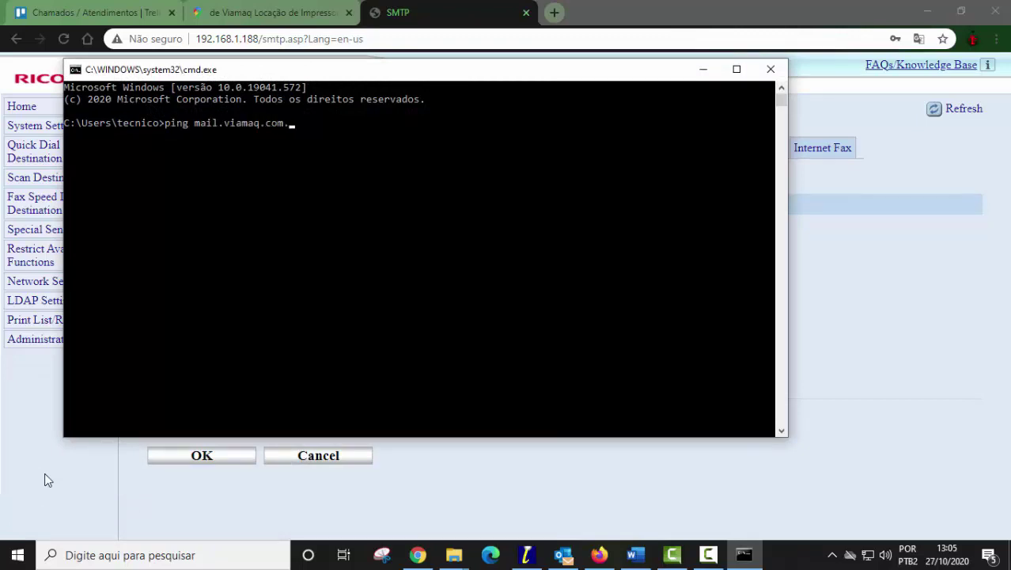
{"action": "key", "text": "Return"}
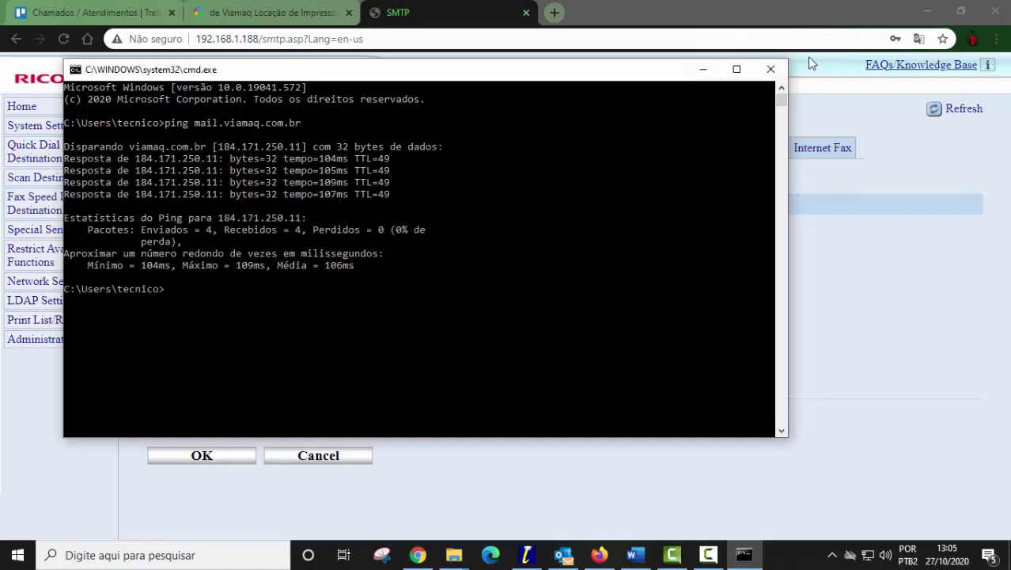
- Close the Command Prompt and change the SMTP port from 25 to 587
{"action": "left_click", "coordinate": [770, 69]}
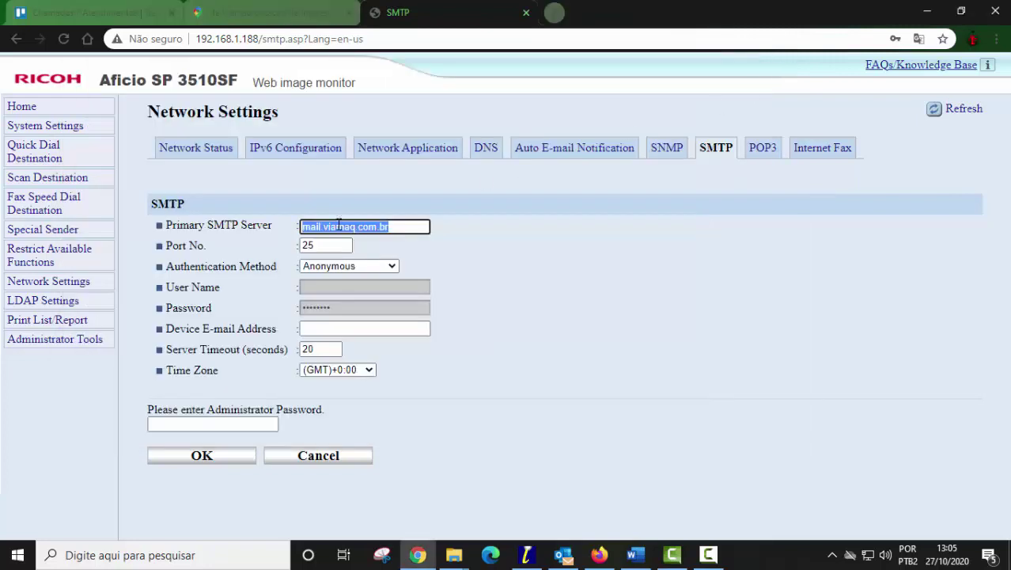
{"action": "left_click", "coordinate": [323, 245]}
{"action": "double_click", "coordinate": [323, 246]}
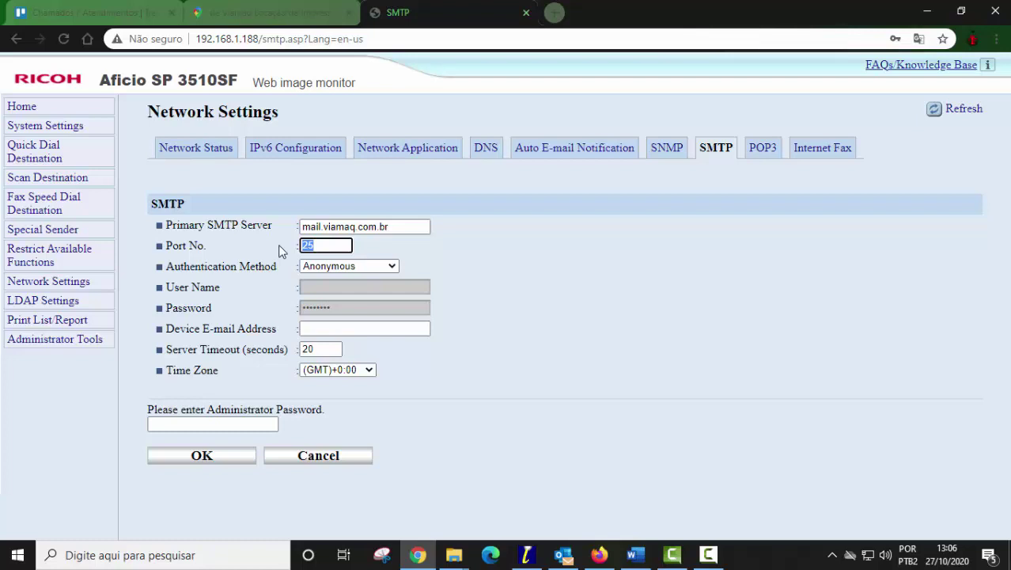
{"action": "type", "text": "587"}
- Set the Authentication Method to SMTP
{"action": "left_click", "coordinate": [349, 266]}
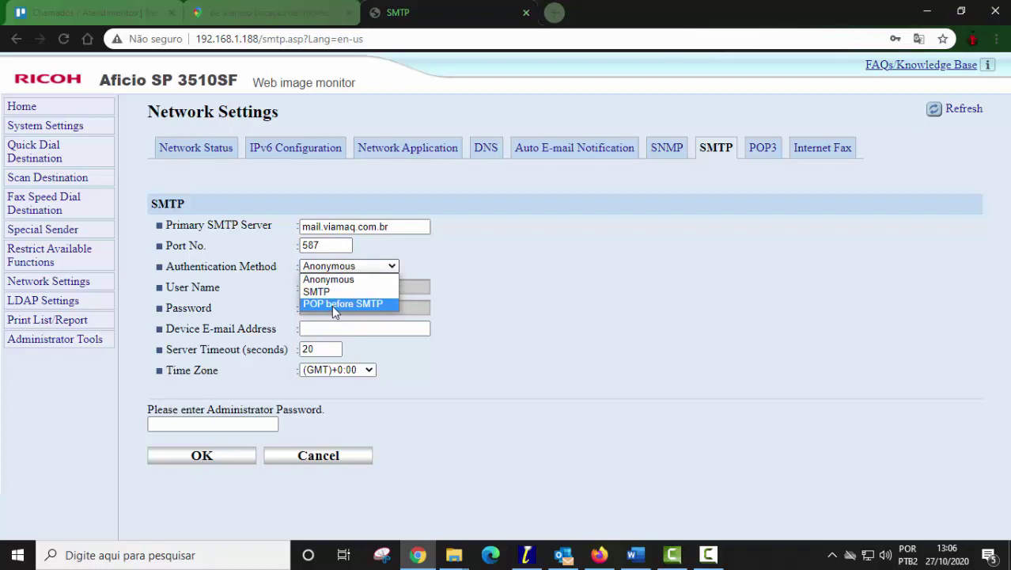
{"action": "left_click", "coordinate": [331, 304]}
{"action": "left_click", "coordinate": [343, 266]}
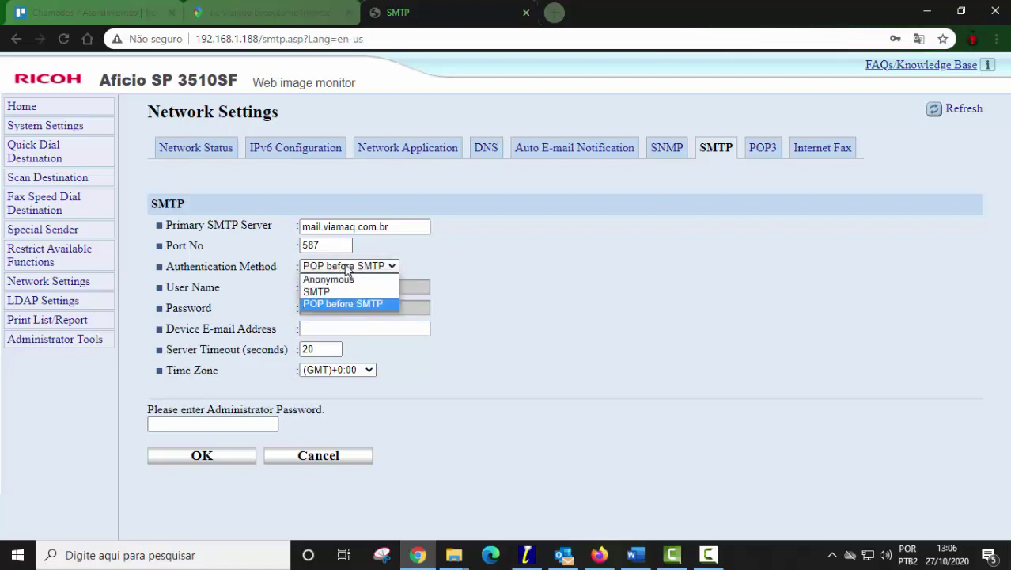
{"action": "left_click", "coordinate": [334, 291]}
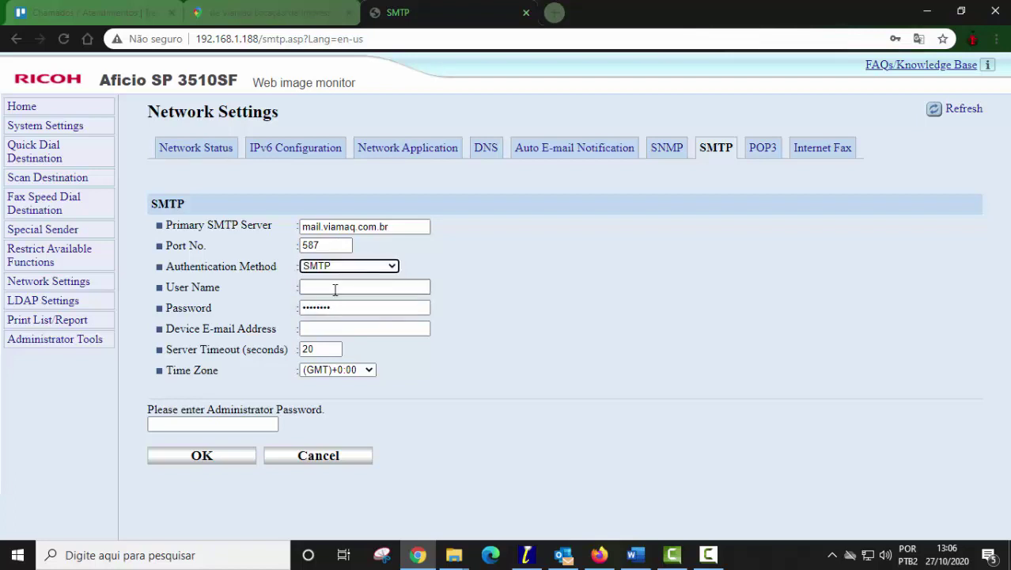
- Enter the support account's e-mail as the SMTP user name and type its password
{"action": "left_click", "coordinate": [329, 284]}
{"action": "left_click", "coordinate": [318, 286]}
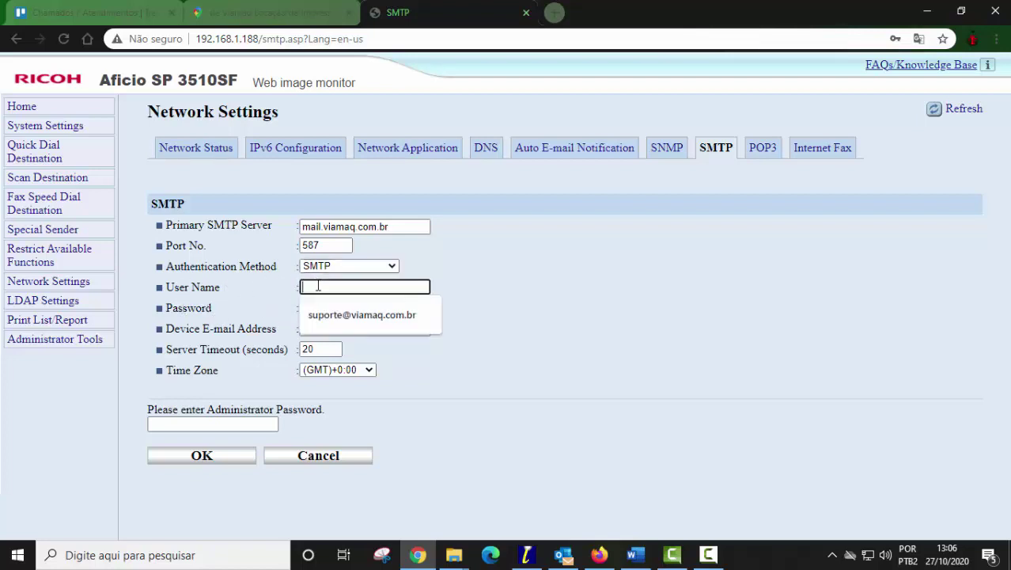
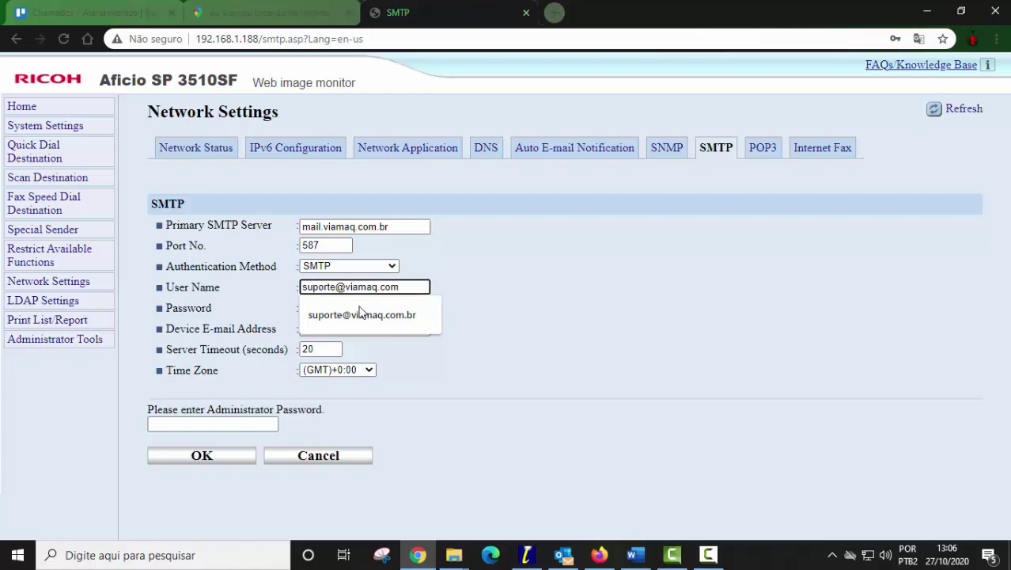
{"action": "left_click", "coordinate": [575, 285]}
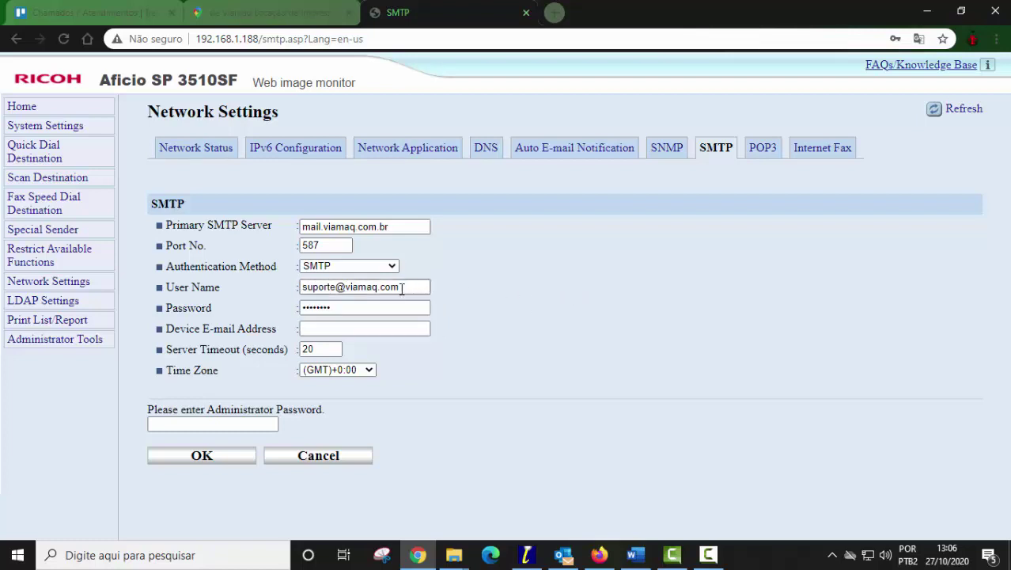
{"action": "left_click", "coordinate": [305, 308]}
{"action": "key", "text": "BackSpace"}
{"action": "key", "text": "BackSpace"}
{"action": "key", "text": "BackSpace"}
{"action": "key", "text": "BackSpace"}
{"action": "key", "text": "BackSpace"}
{"action": "key", "text": "BackSpace"}
{"action": "key", "text": "BackSpace"}
{"action": "key", "text": "BackSpace"}
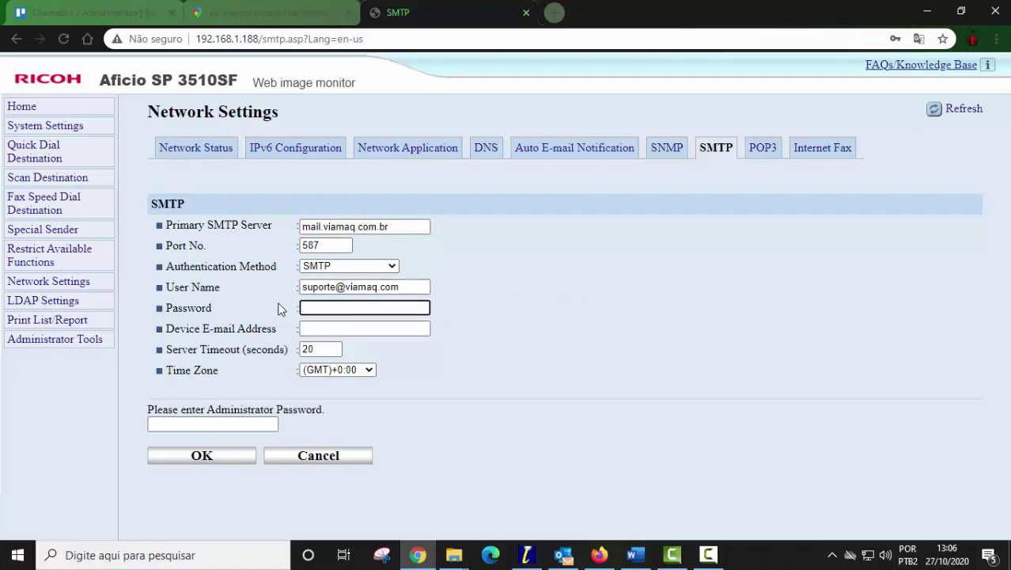
{"action": "type", "text": "••••••••••"}
{"action": "left_click", "coordinate": [360, 329]}
- Copy the user name into the Device E-mail Address field
{"action": "left_click", "coordinate": [402, 287]}
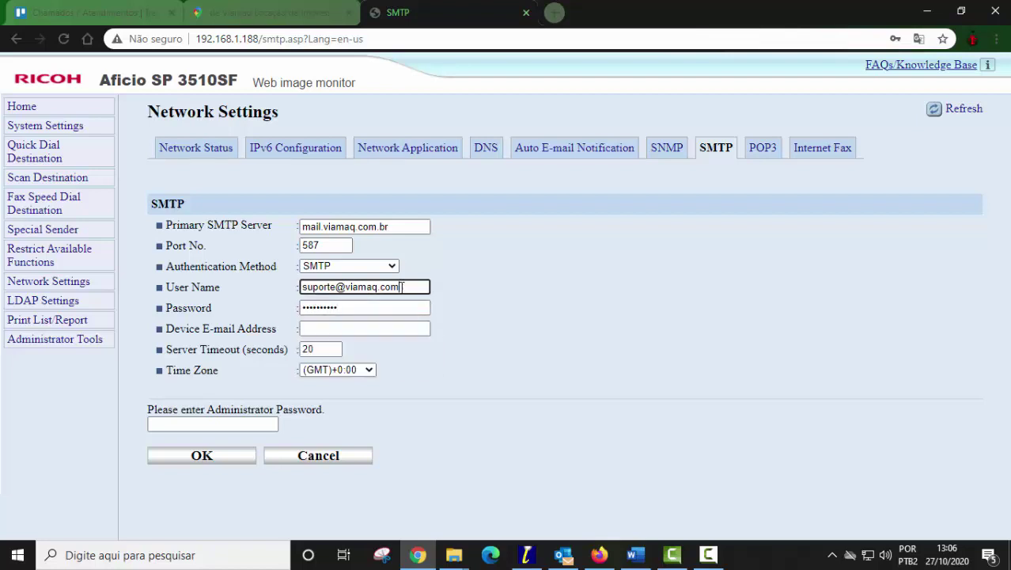
{"action": "left_click_drag", "start_coordinate": [402, 286], "coordinate": [302, 283]}
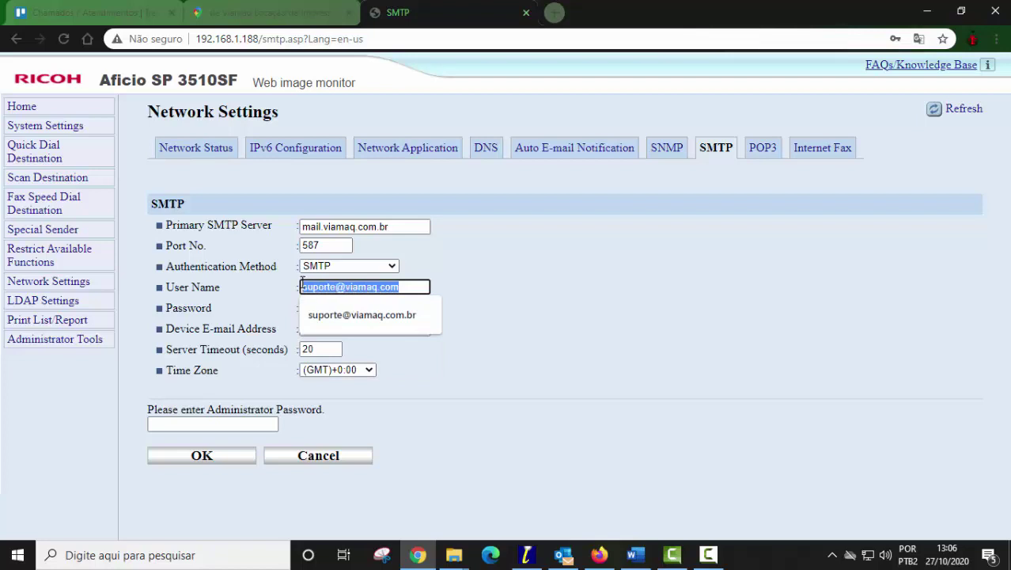
{"action": "key", "text": "ctrl+c"}
{"action": "left_click", "coordinate": [712, 486]}
{"action": "left_click", "coordinate": [389, 328]}
{"action": "key", "text": "ctrl+v"}
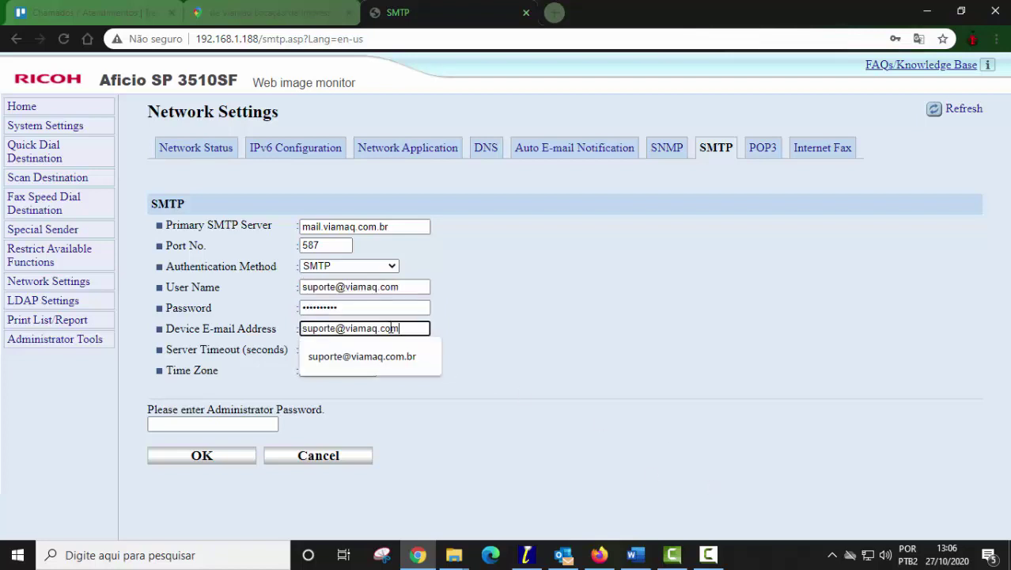
{"action": "left_click", "coordinate": [566, 358]}
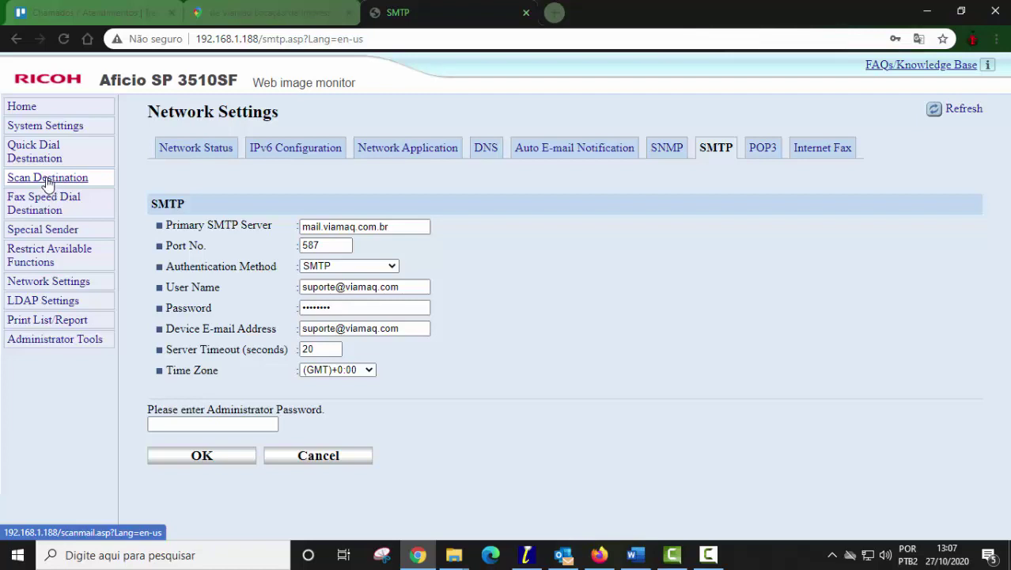
- Start a new E-mail Address scan destination and name it teste
{"action": "left_click", "coordinate": [47, 180]}
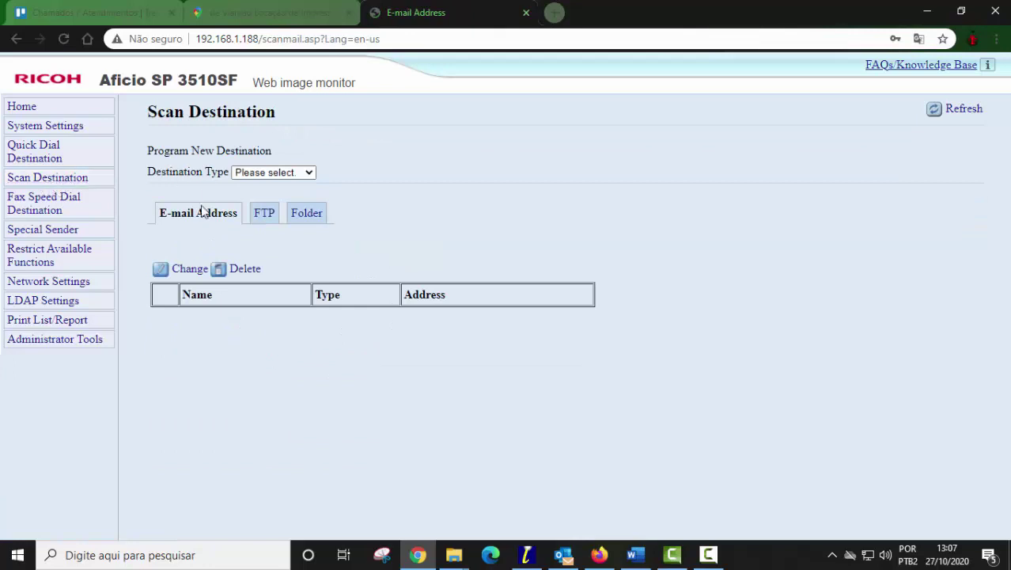
{"action": "left_click", "coordinate": [263, 173]}
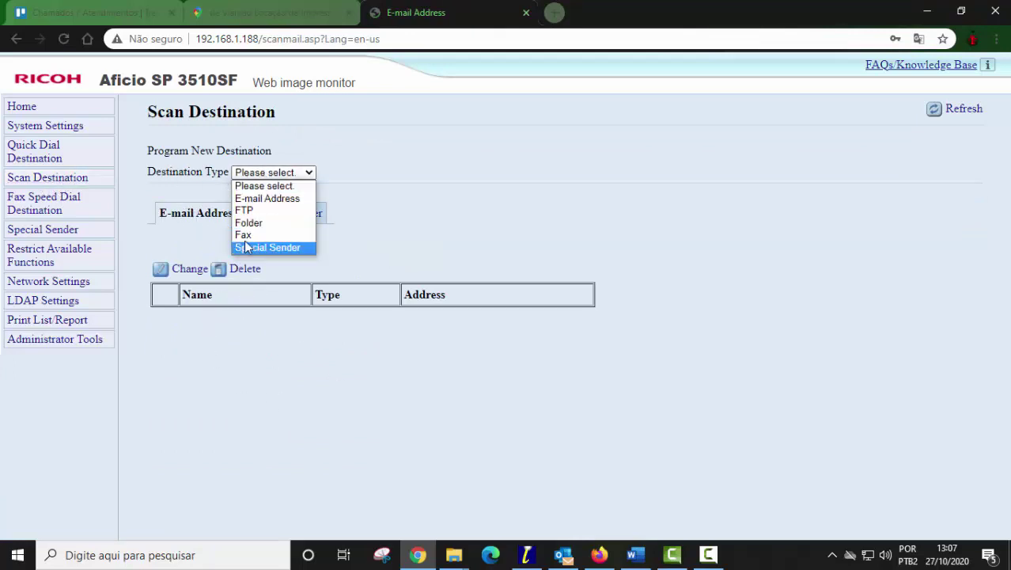
{"action": "left_click", "coordinate": [262, 199]}
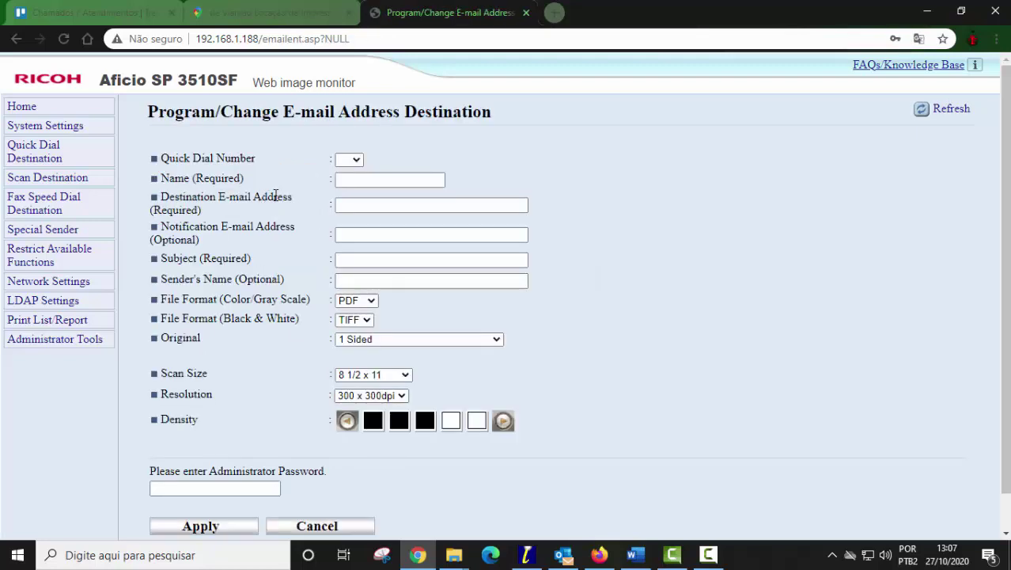
{"action": "left_click", "coordinate": [349, 177]}
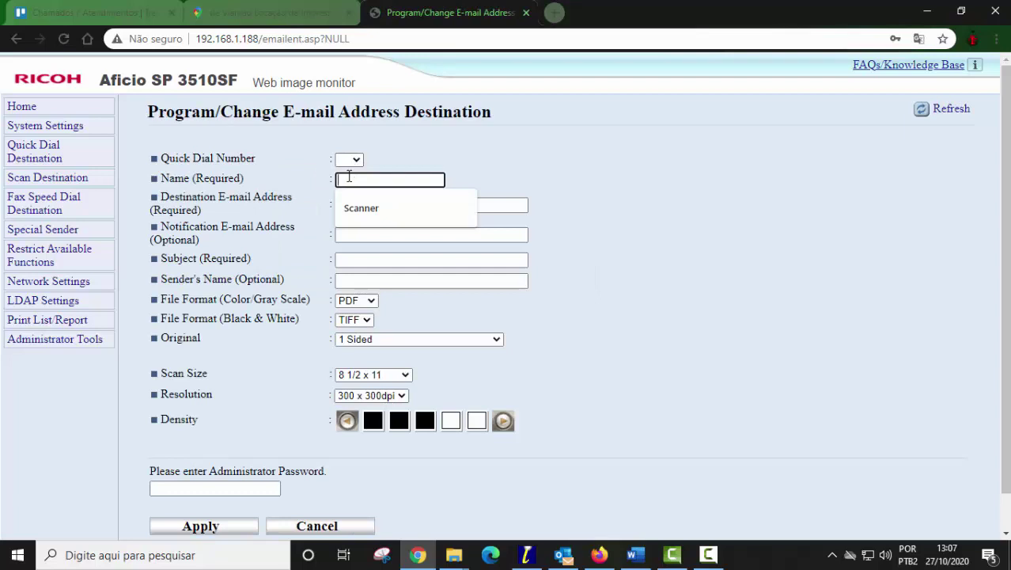
{"action": "type", "text": "teste"}
- Fill in the recipient's e-mail address and set the subject to scan
{"action": "key", "text": "Tab"}
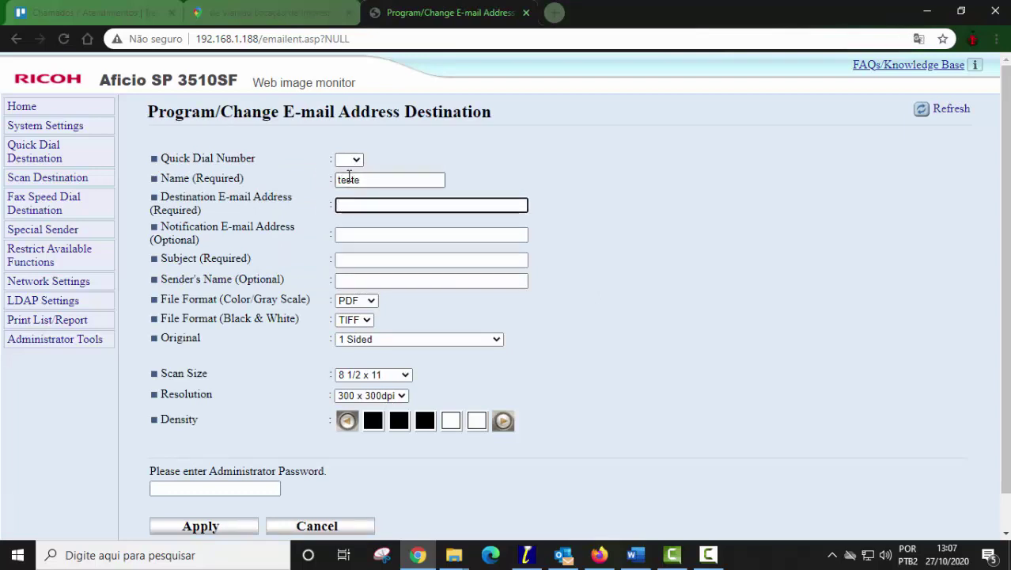
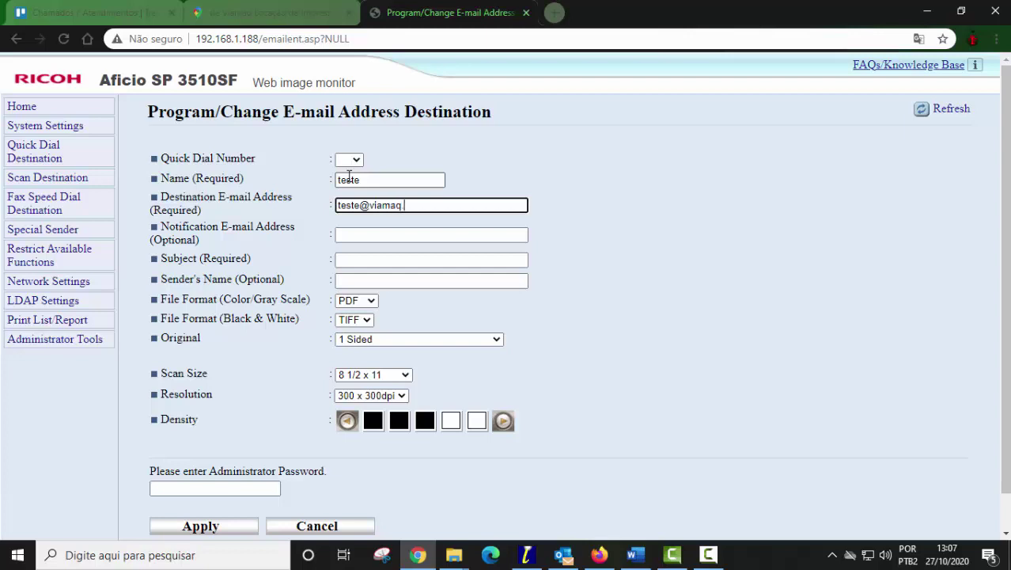
{"action": "key", "text": "Tab"}
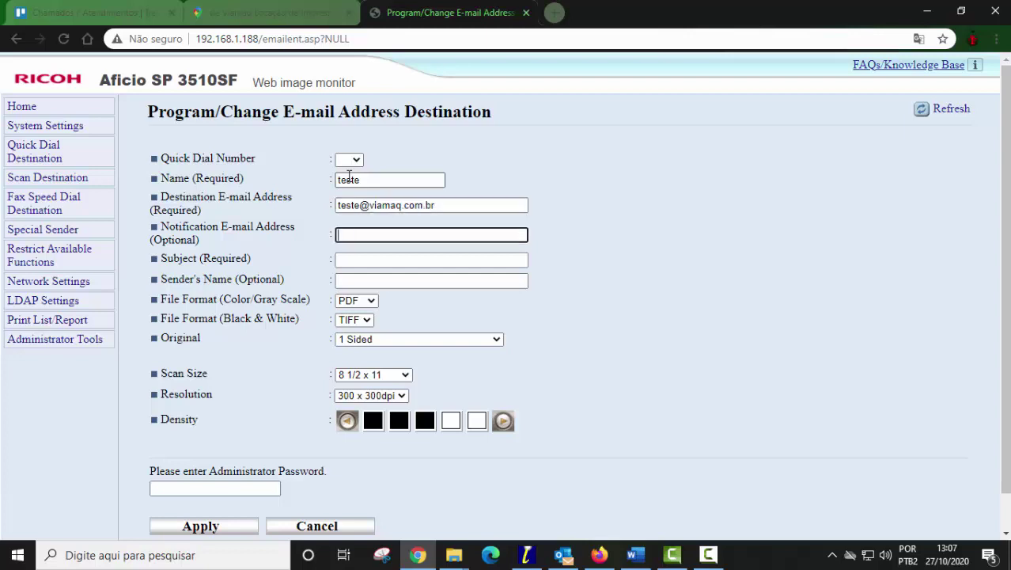
{"action": "key", "text": "Tab"}
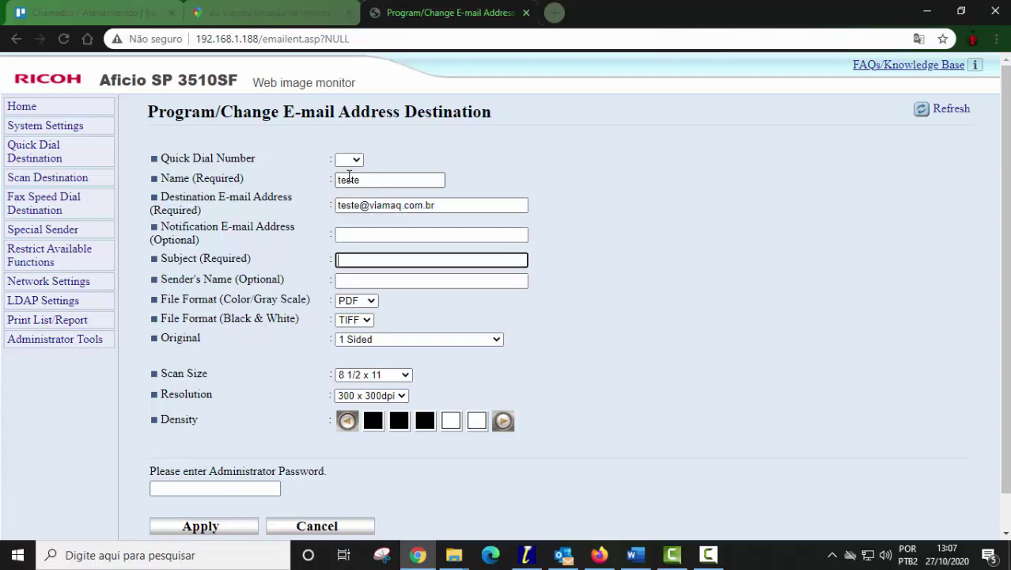
{"action": "type", "text": "scab"}
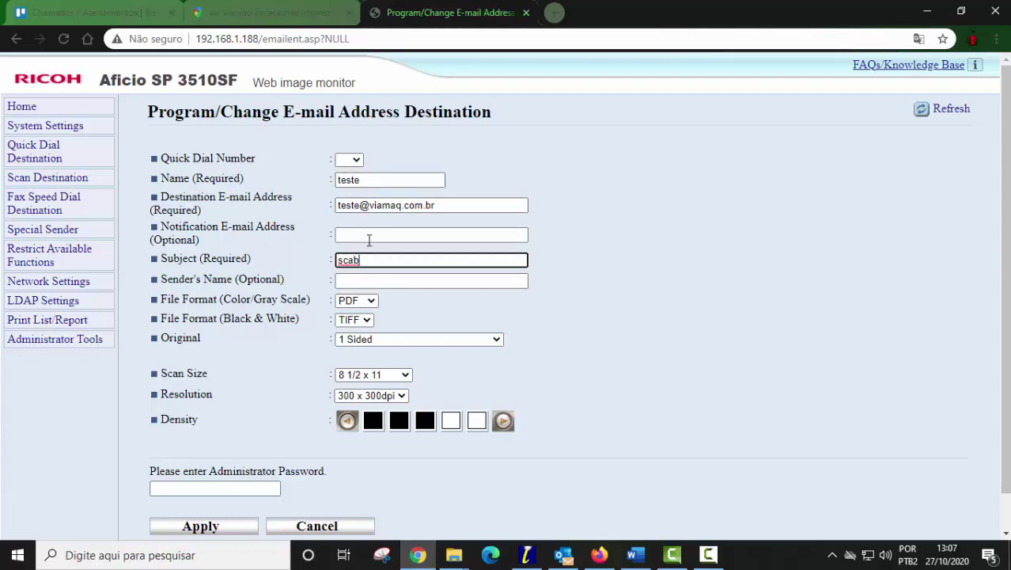
{"action": "key", "text": "BackSpace"}
{"action": "type", "text": "n"}
{"action": "left_click", "coordinate": [363, 320]}
- Choose PDF black-and-white format, A5 210 x 148 size, 200 x 200dpi, and apply
{"action": "left_click", "coordinate": [356, 346]}
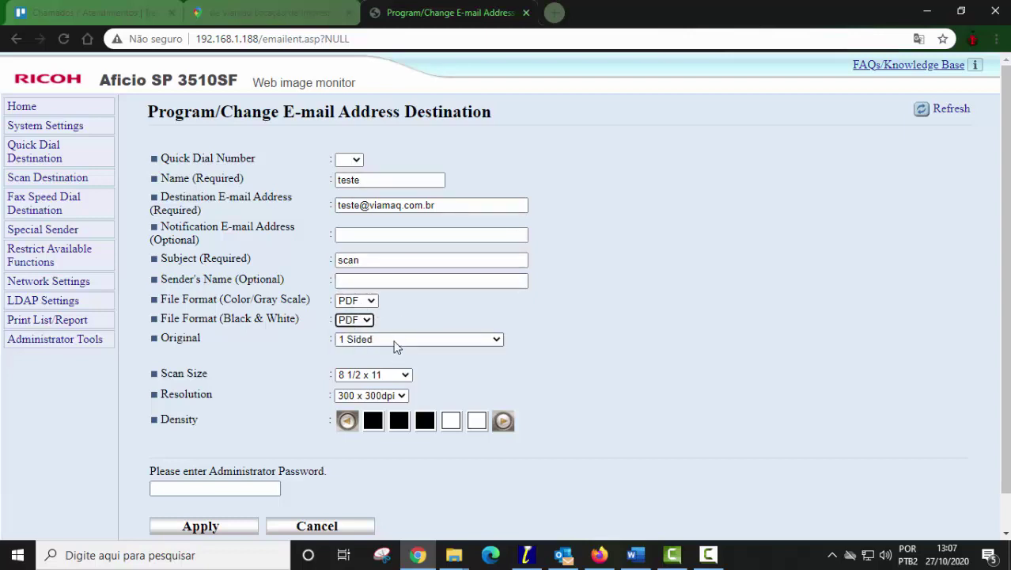
{"action": "left_click", "coordinate": [397, 376]}
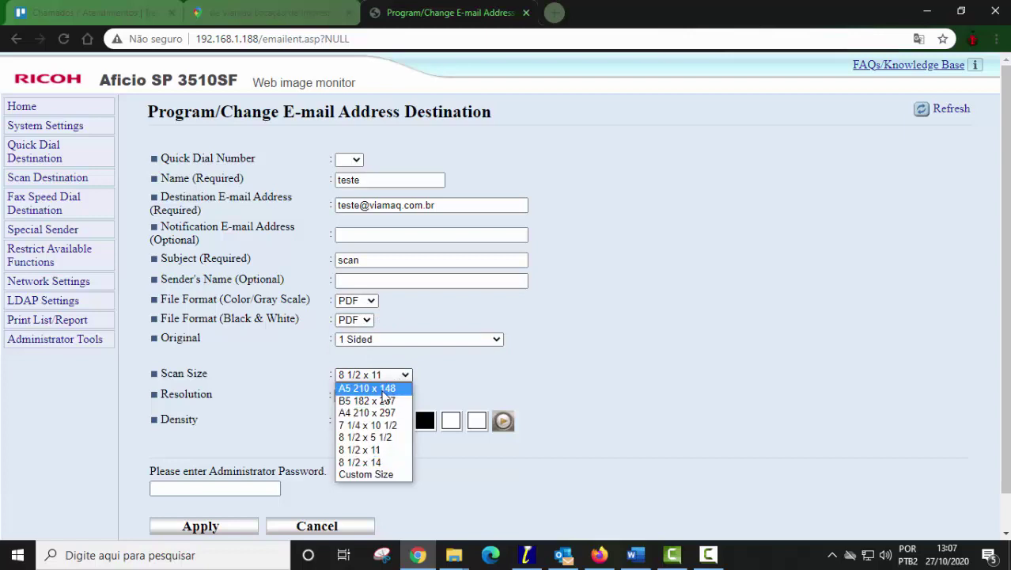
{"action": "left_click", "coordinate": [370, 388]}
{"action": "left_click", "coordinate": [380, 396]}
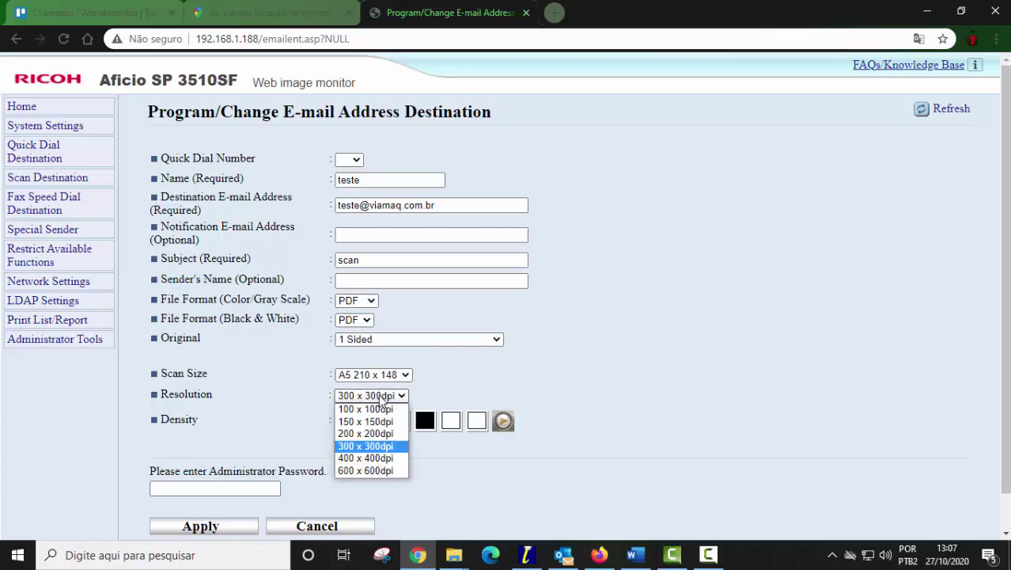
{"action": "left_click", "coordinate": [365, 433]}
{"action": "left_click", "coordinate": [225, 528]}
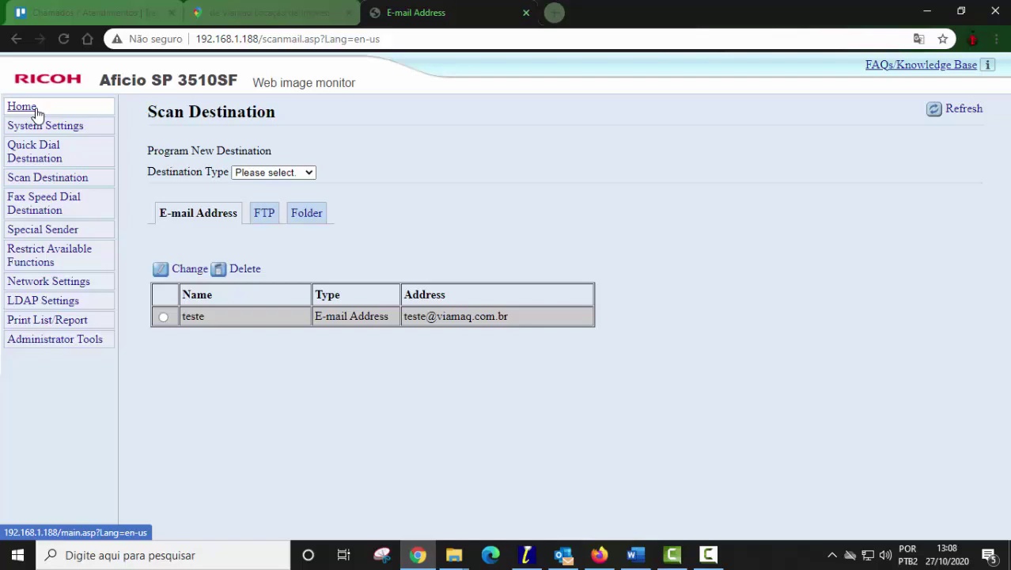
- Go via Home and Scan Destination back to Network Settings to recheck SMTP
{"action": "left_click", "coordinate": [29, 110]}
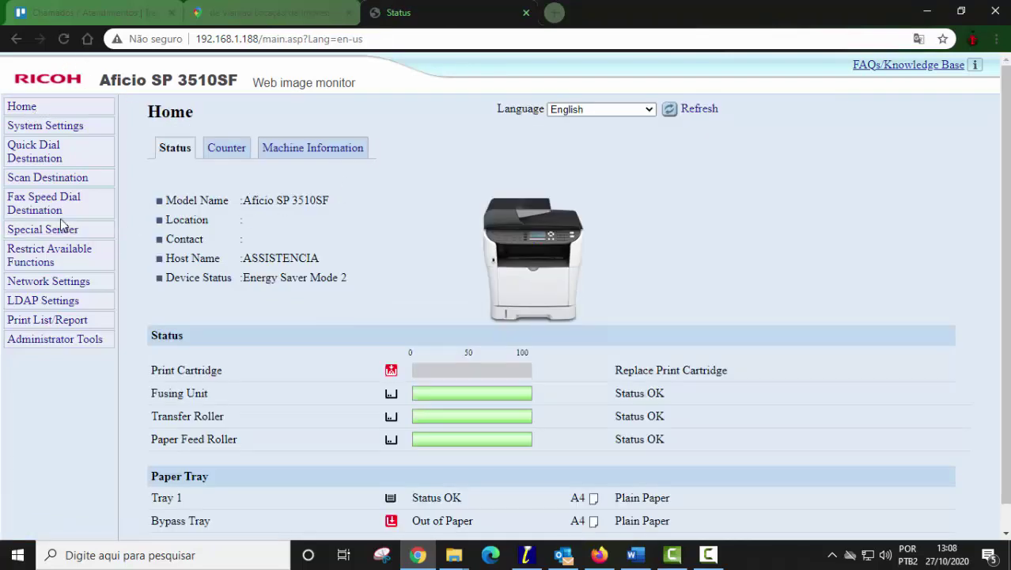
{"action": "left_click", "coordinate": [53, 182]}
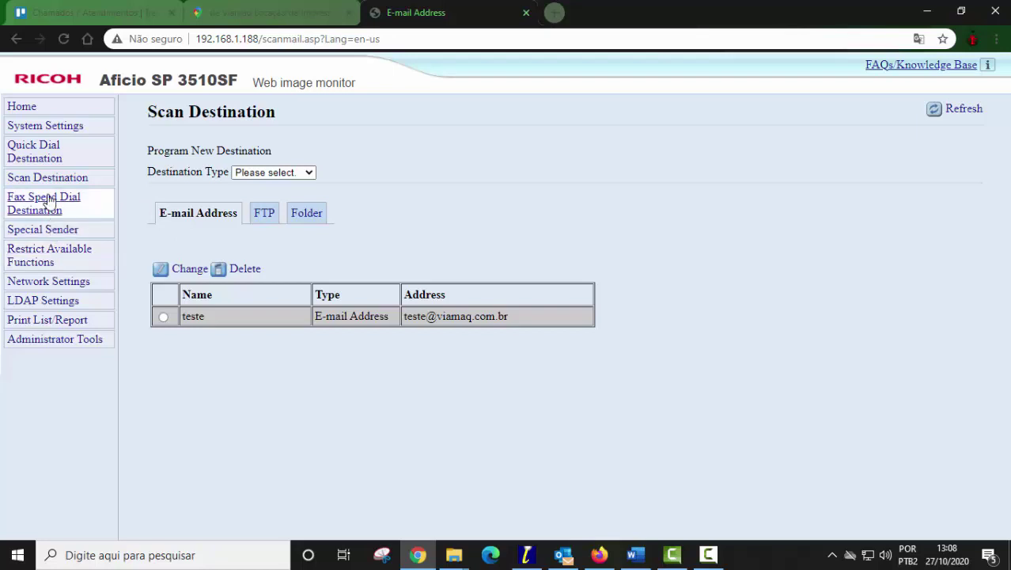
{"action": "left_click", "coordinate": [36, 284]}
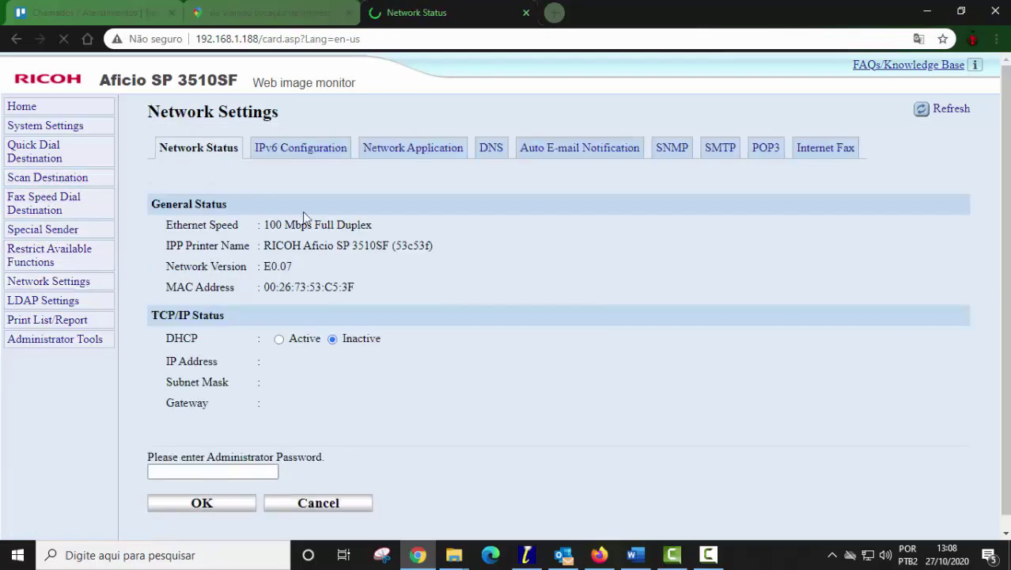
{"action": "left_click", "coordinate": [711, 150]}
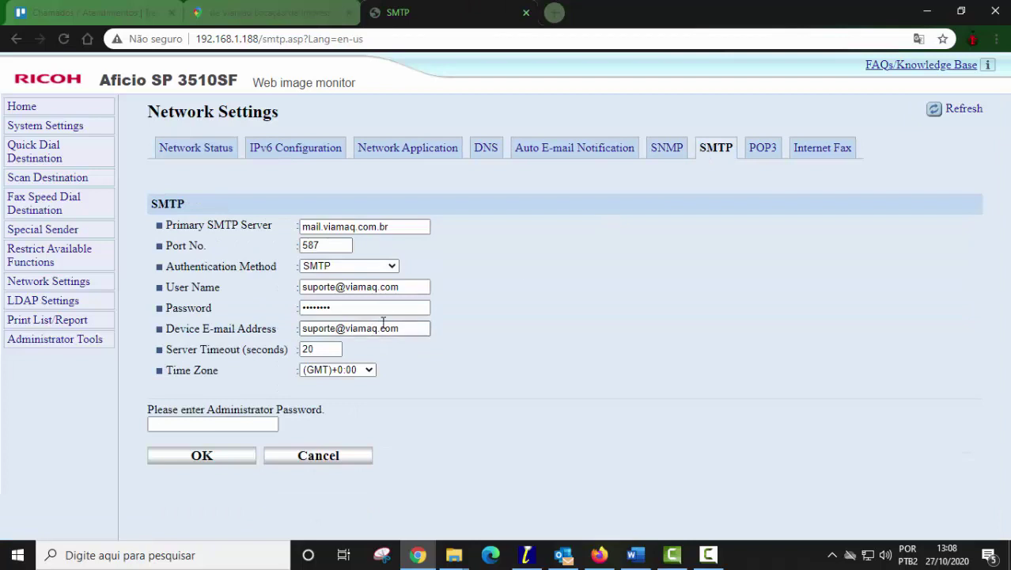